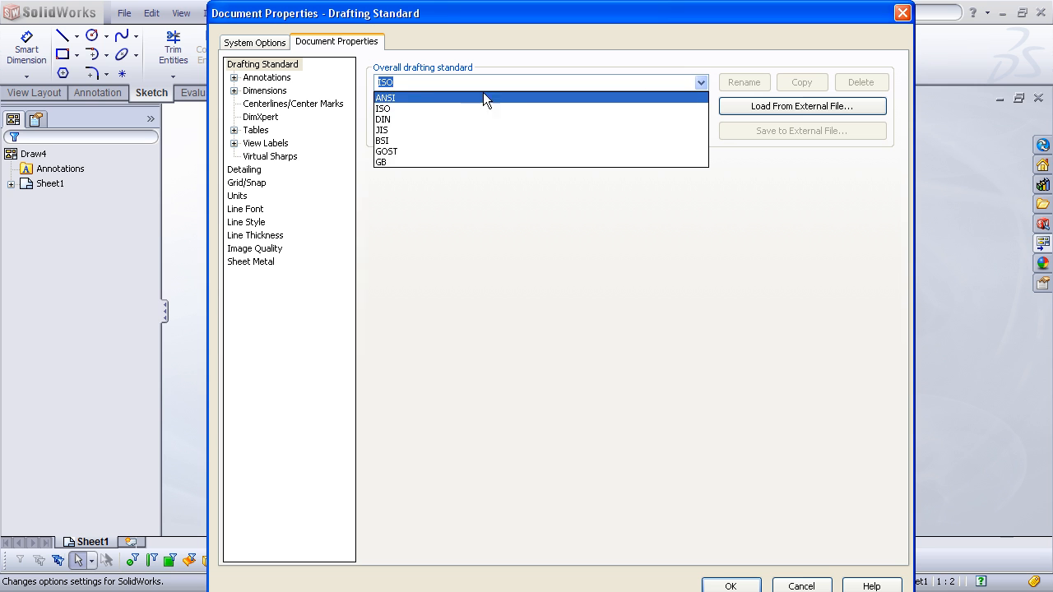
Step: Set the overall drafting standard to ANSI and the document's unit system to IPS (inch, pound, second)
left_click(443, 97)
left_click(272, 78)
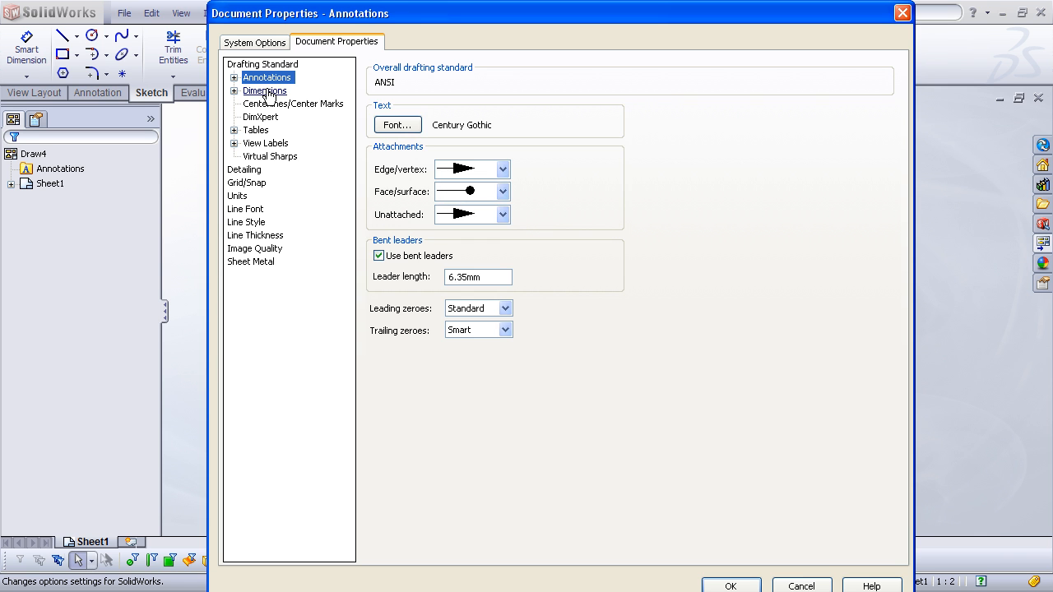
left_click(268, 92)
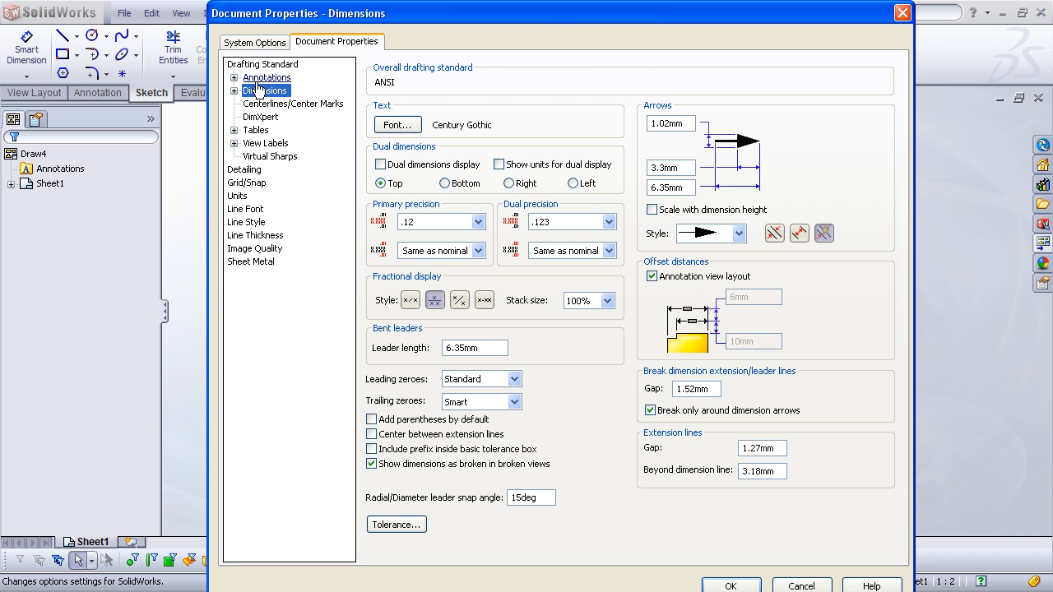
left_click(238, 196)
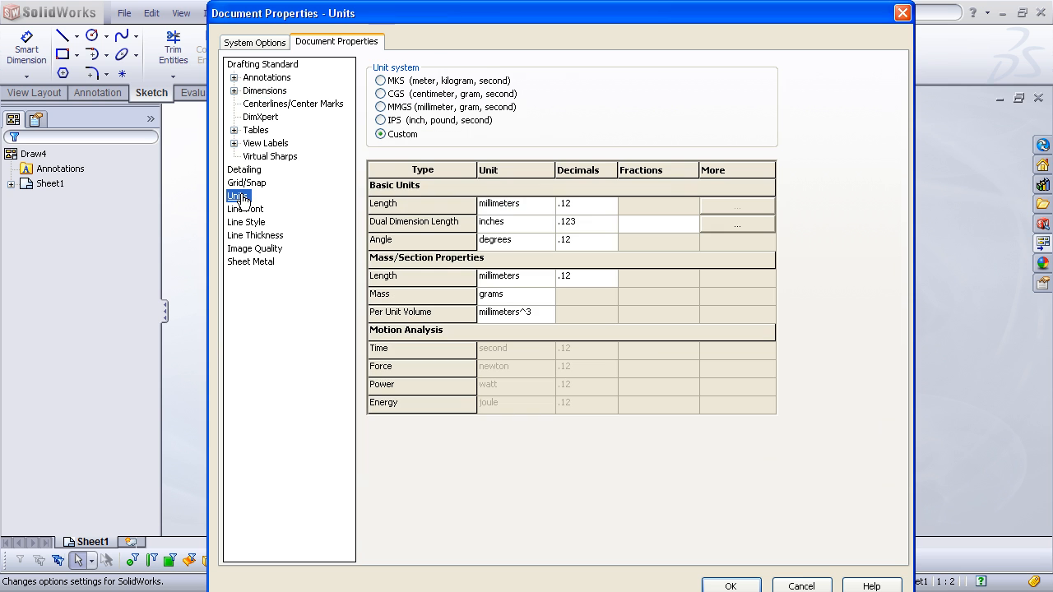
left_click(381, 120)
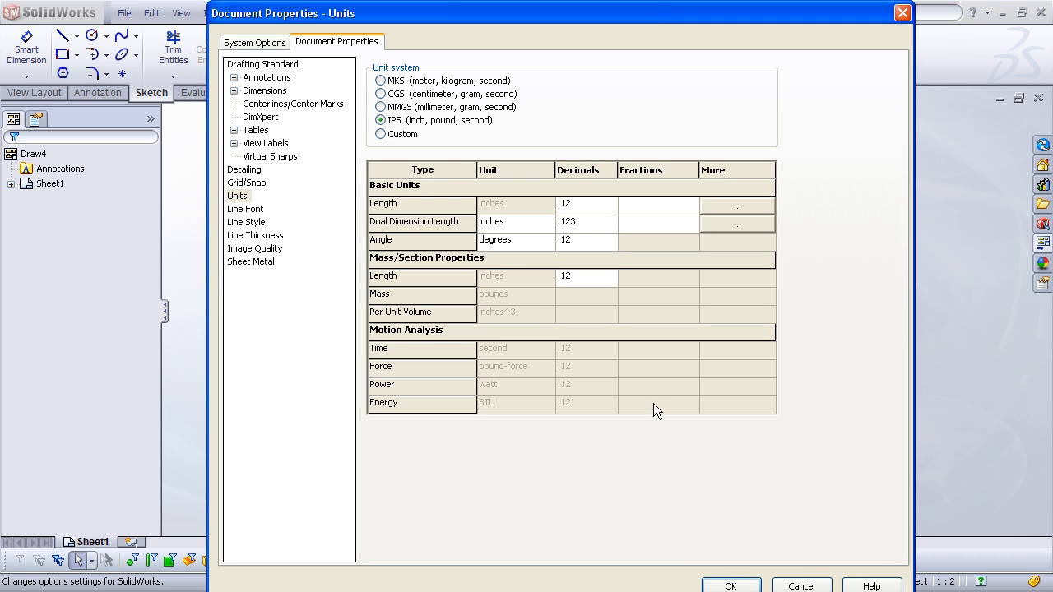
left_click(730, 585)
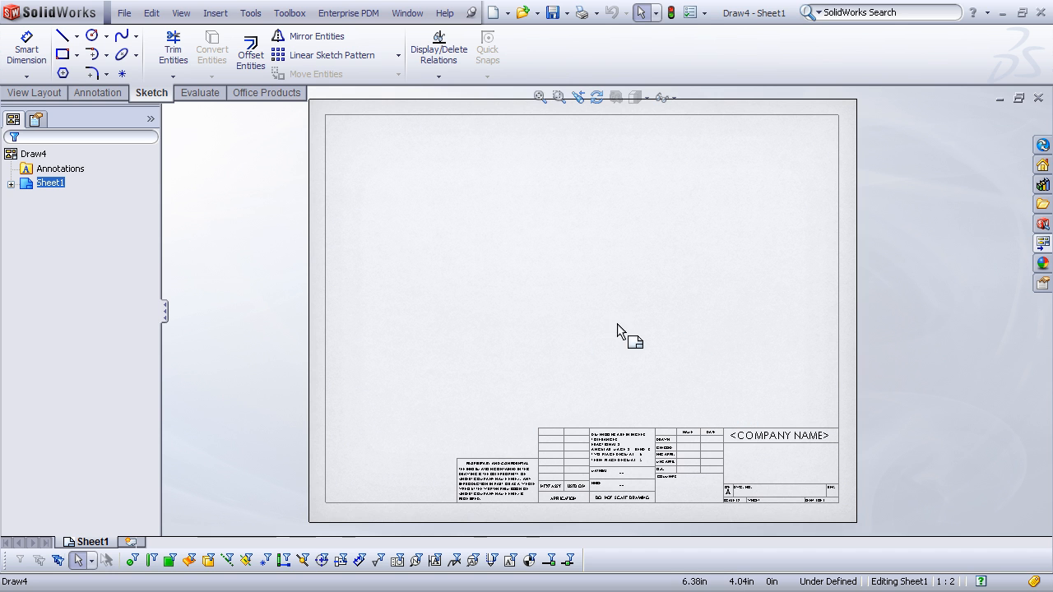
Step: Switch the sheet to sheet format editing to make the title block editable
right_click(601, 284)
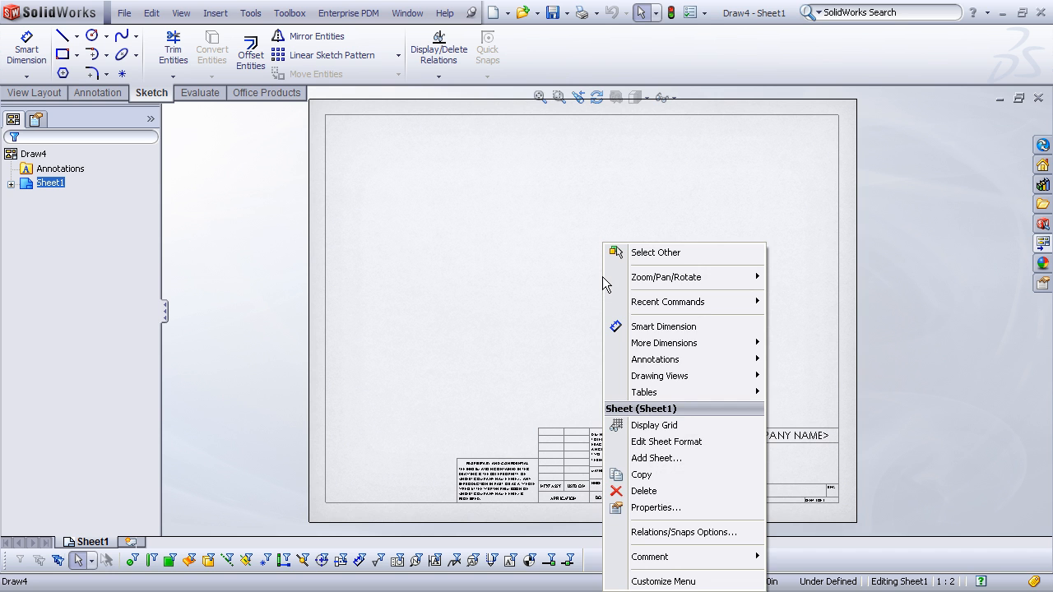
left_click(667, 445)
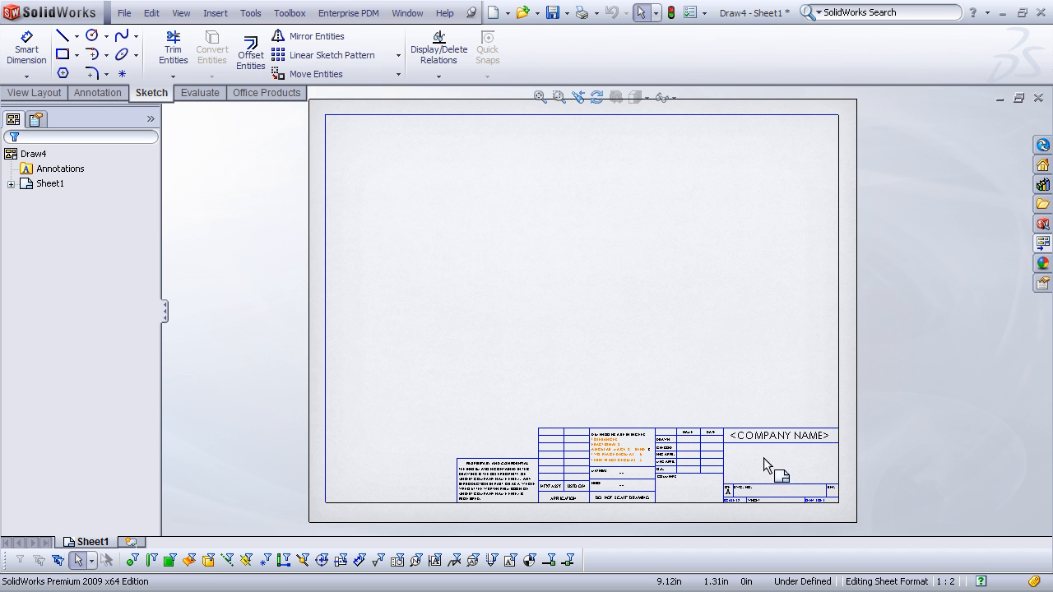
scroll(763, 458, "down", 3)
scroll(697, 438, "down", 1)
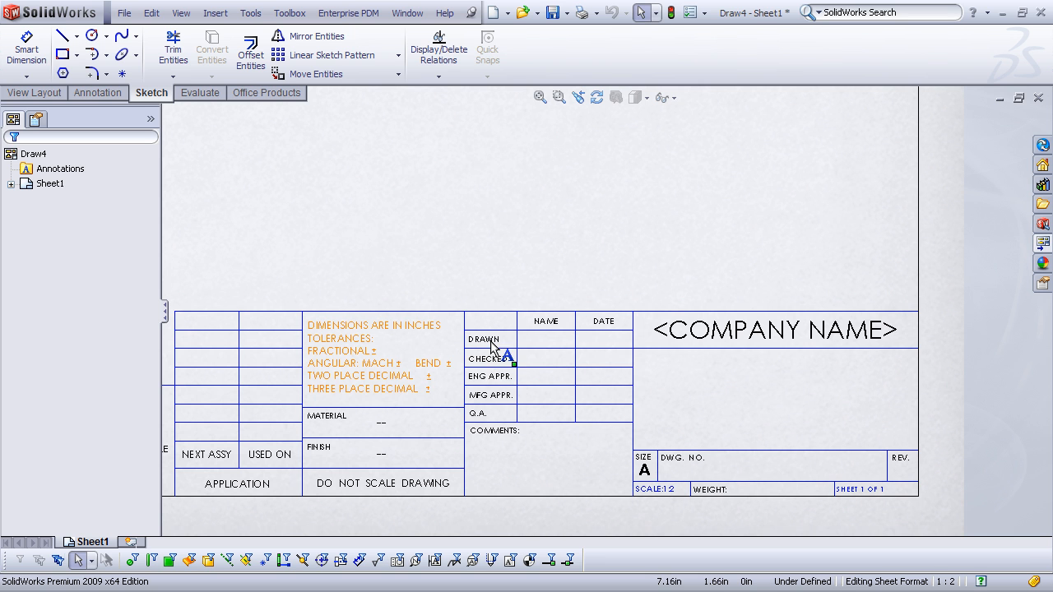
left_click(748, 329)
double_click(745, 325)
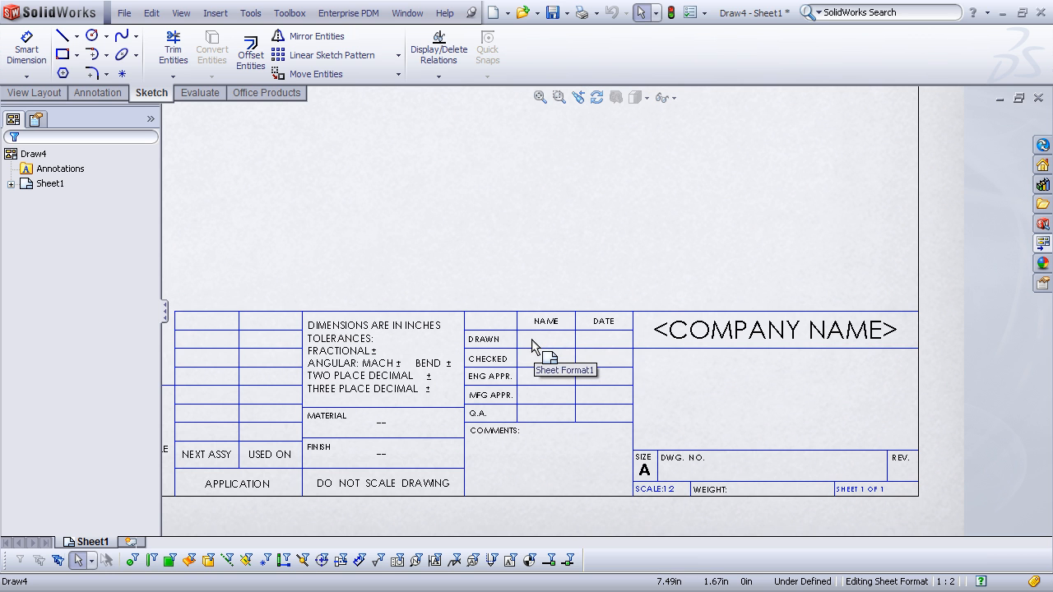
Step: Add a note reading DESCRIPTION in the empty title block cell below the company name
left_click(114, 93)
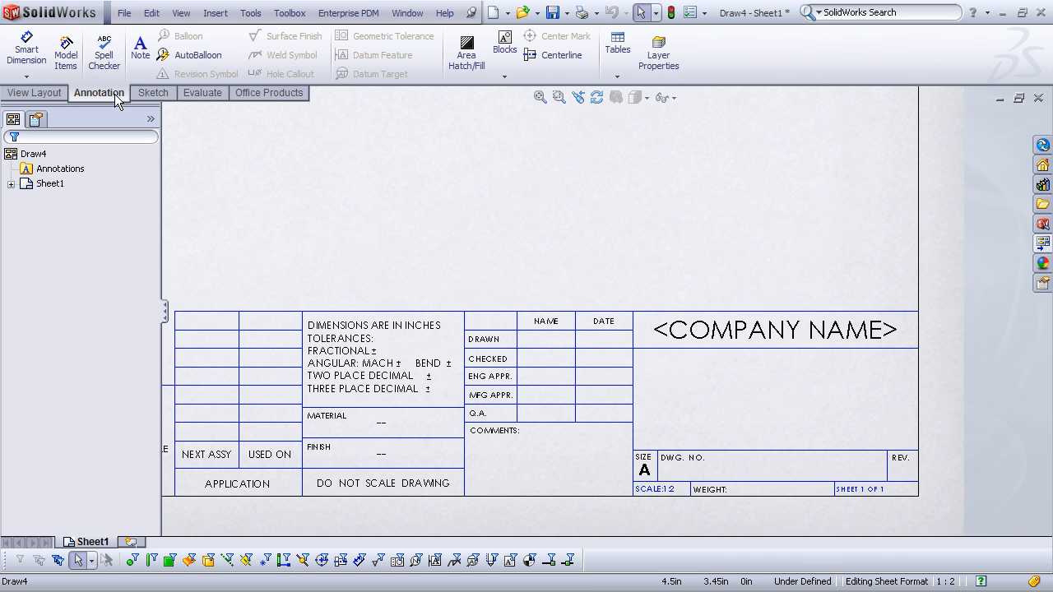
left_click(140, 48)
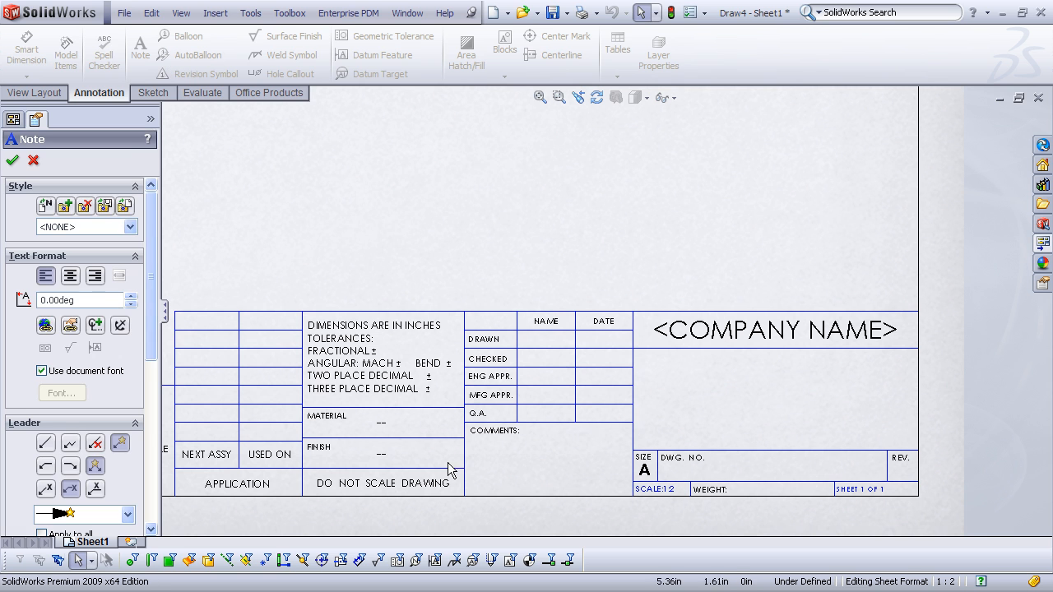
left_click(705, 394)
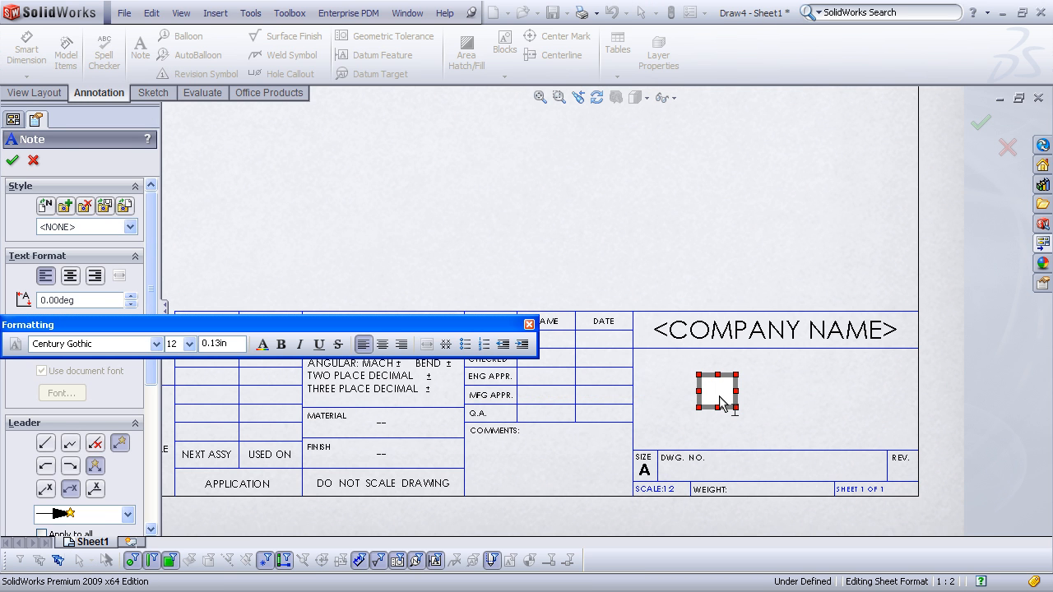
type("DESCRIPTIONS")
key("BackSpace")
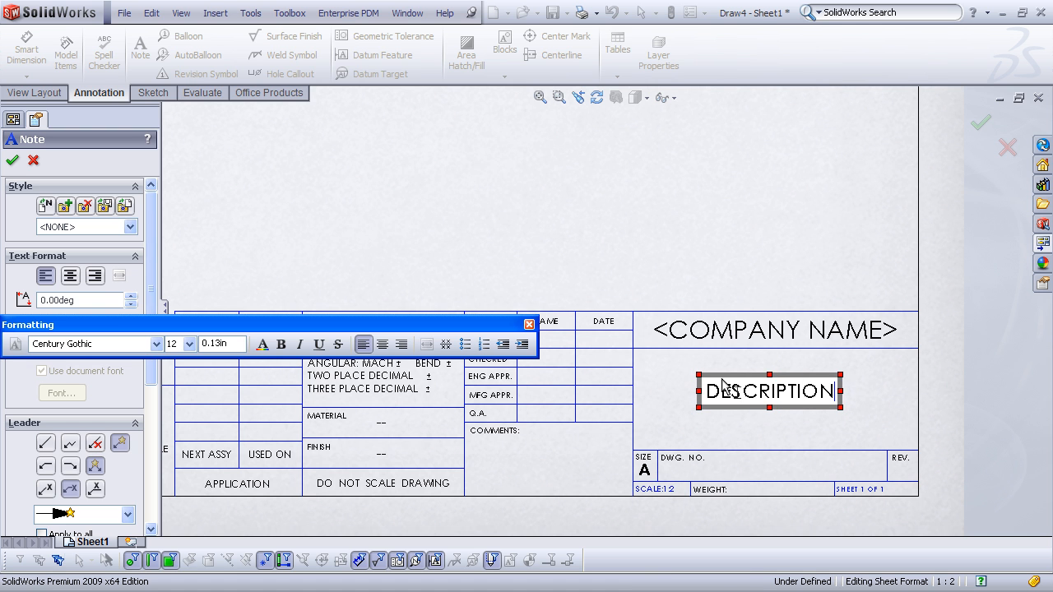
left_click(676, 277)
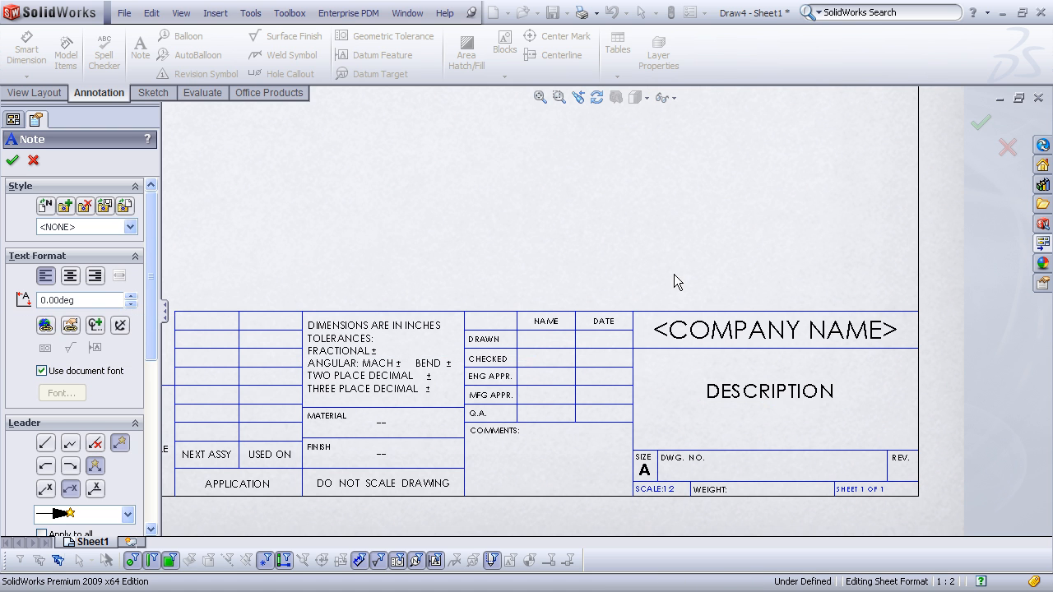
key("Escape")
Step: Replace the <COMPANY NAME> placeholder in the title block with ACME CORP
double_click(763, 336)
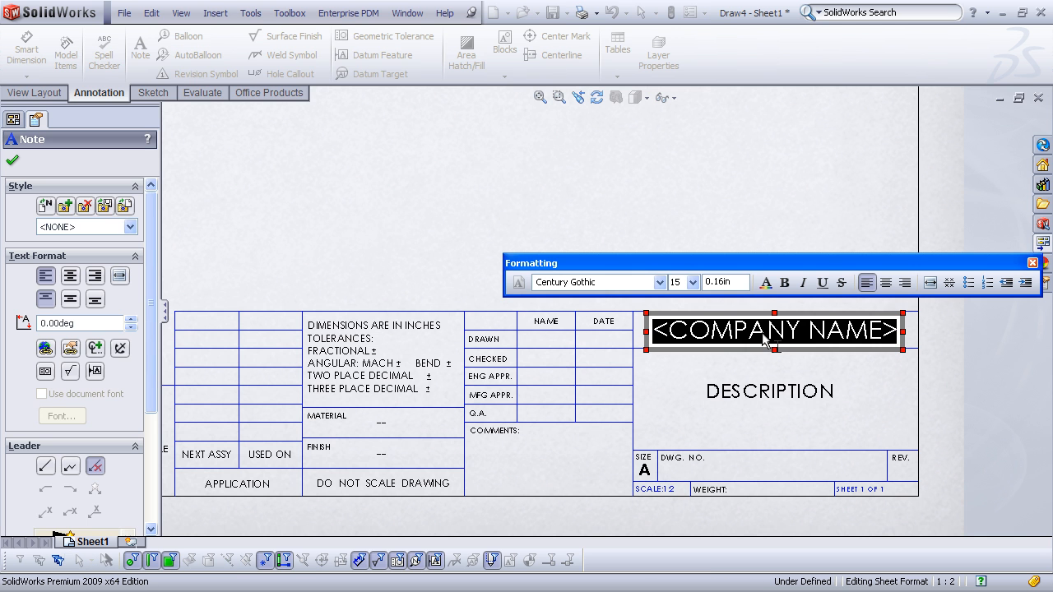
type("ACME C")
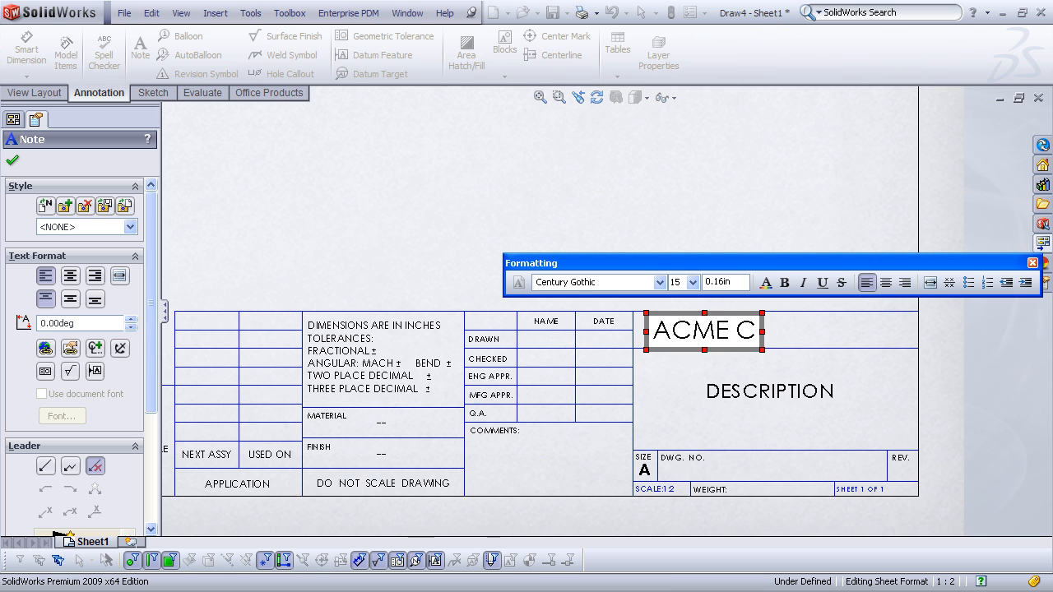
type("IORP")
left_click(729, 214)
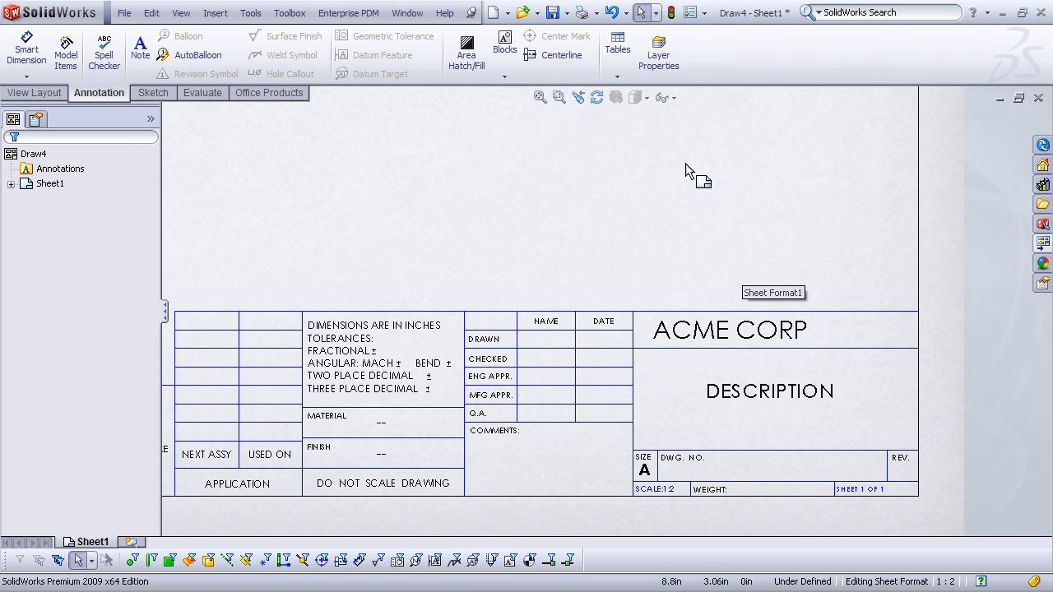
Step: Leave sheet format editing and return to editing the sheet
left_click(539, 97)
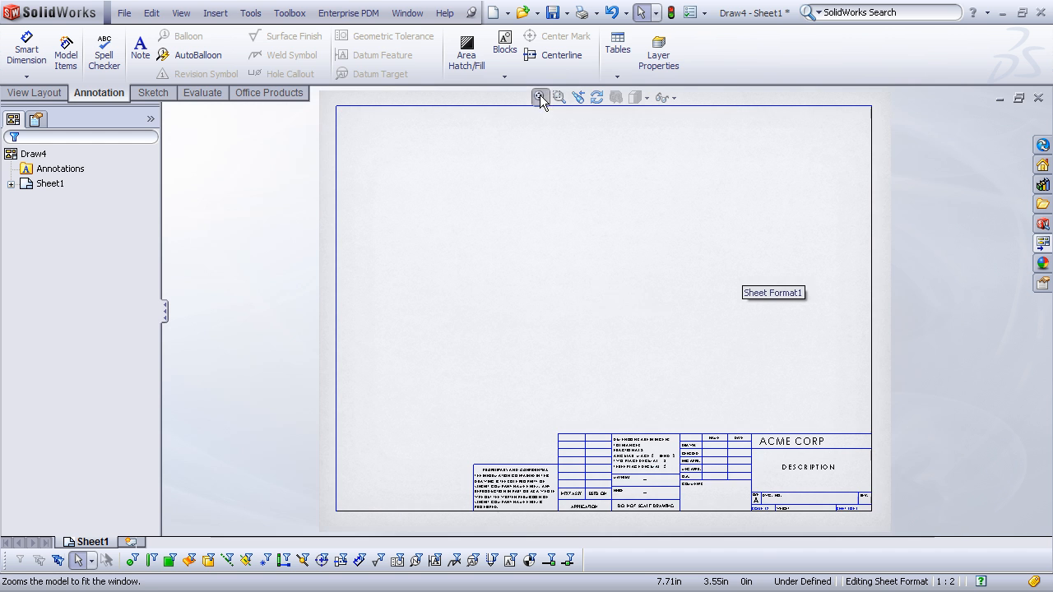
right_click(596, 268)
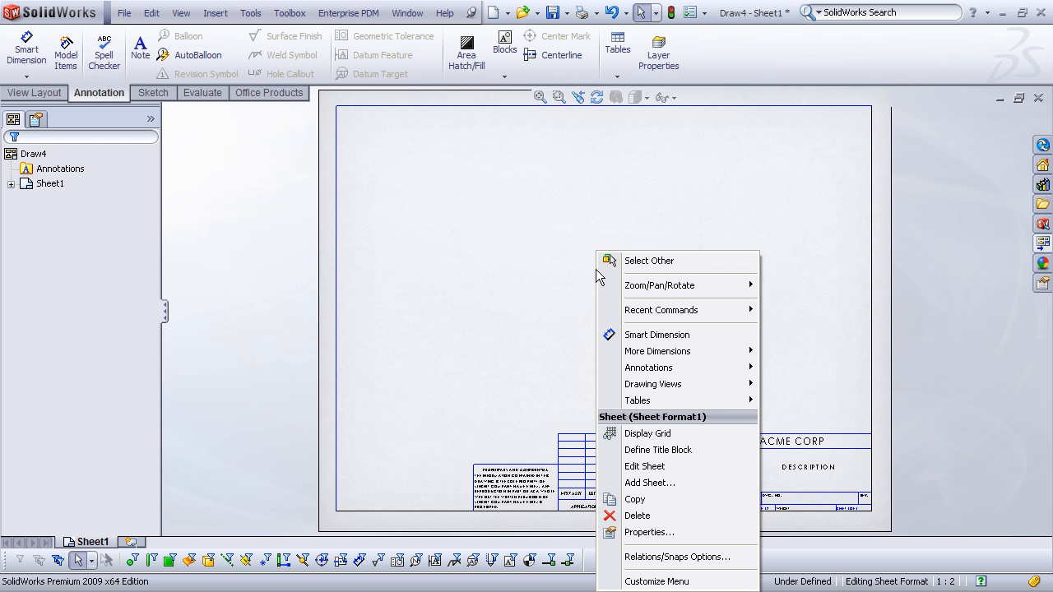
left_click(695, 466)
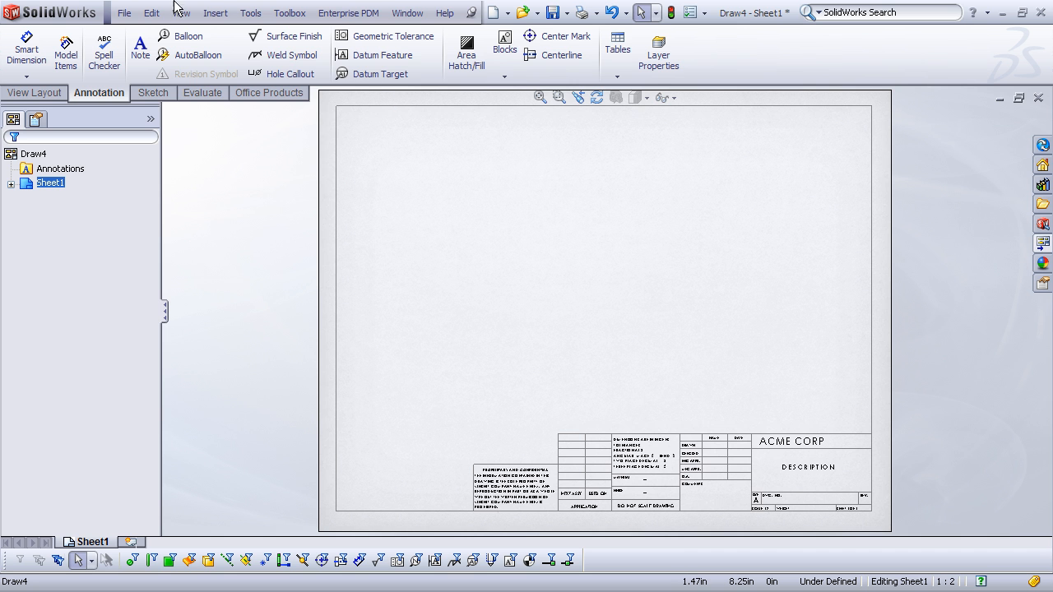
Step: Save the drawing as a Drawing Templates (*.drwdot) file named ANSI-IN in the Tutorial folder
left_click(126, 13)
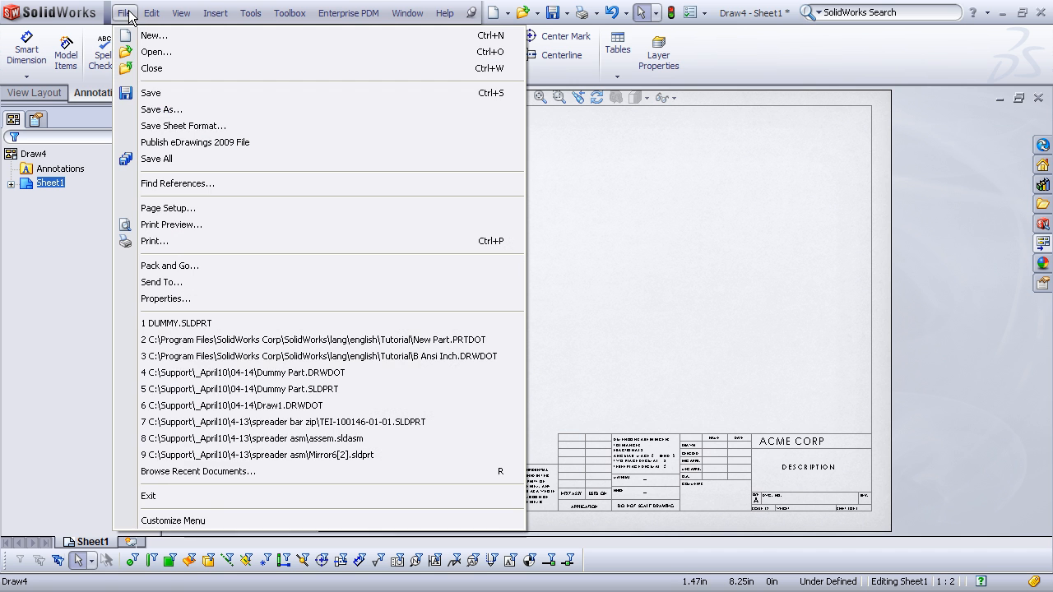
left_click(156, 109)
left_click_drag(389, 134, 389, 78)
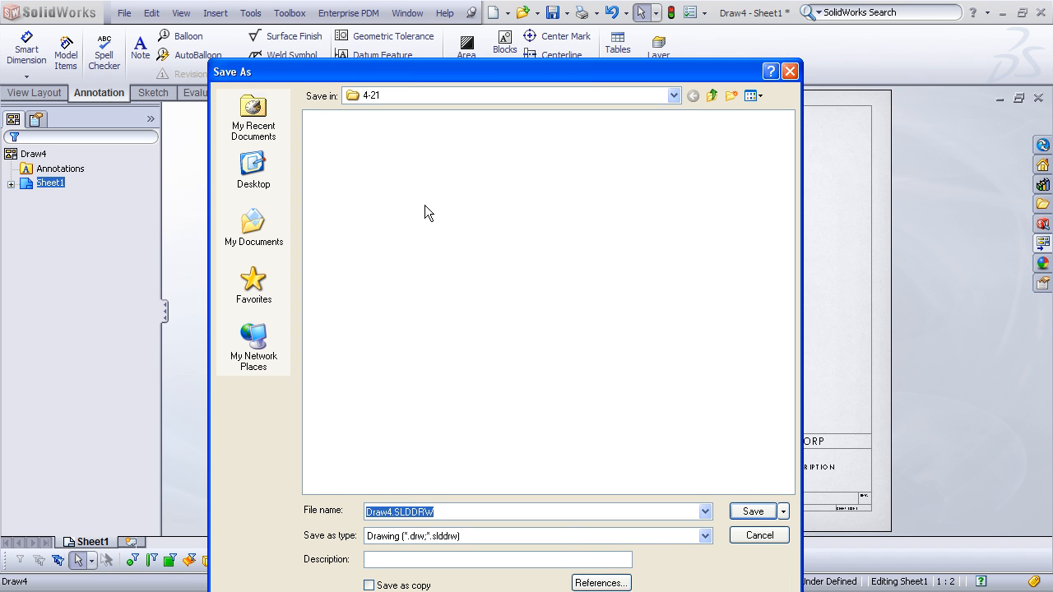
left_click(705, 535)
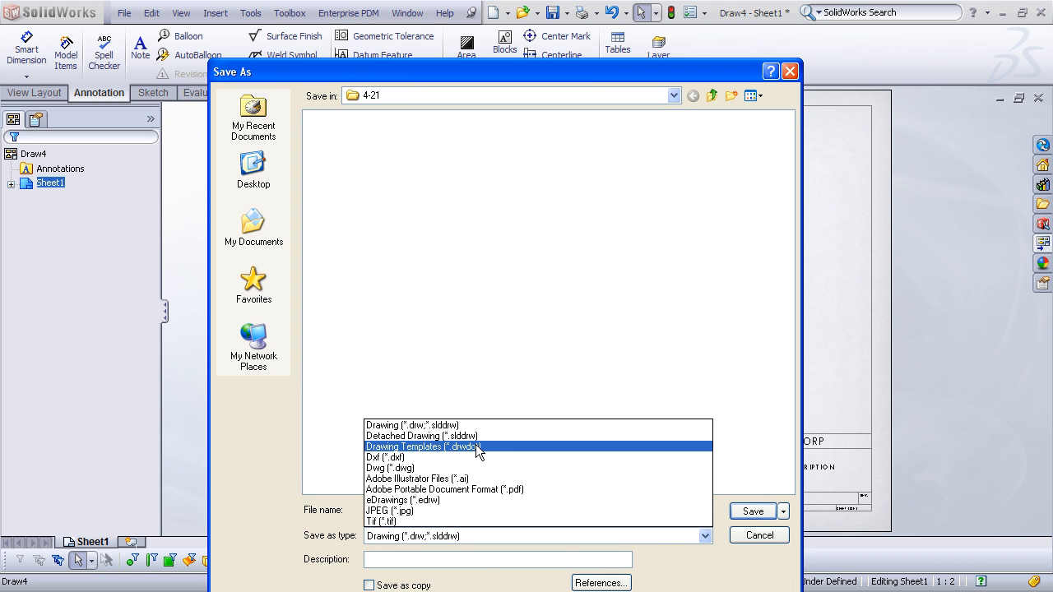
left_click(476, 445)
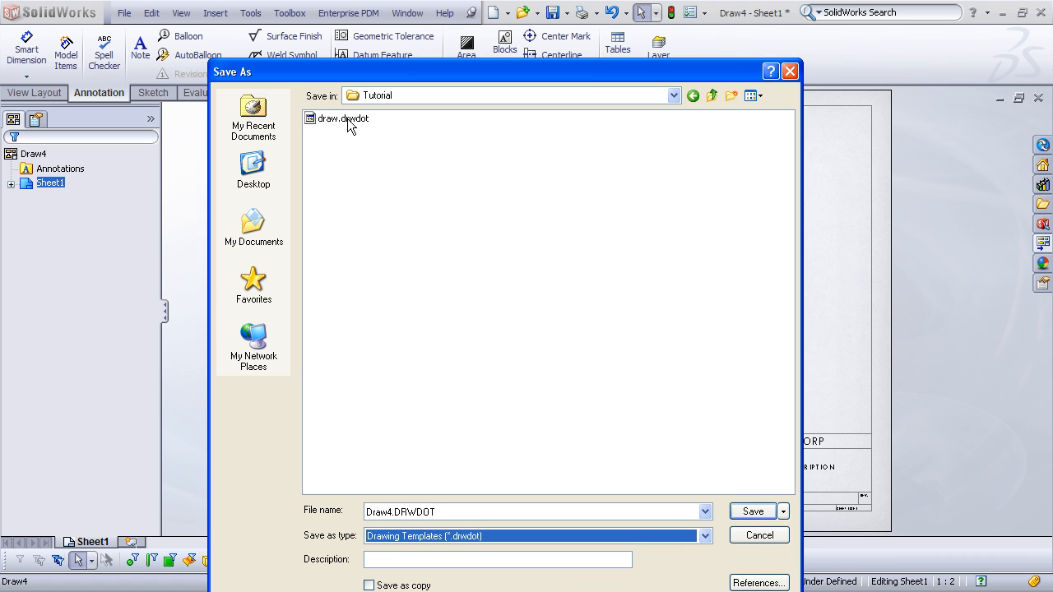
mouse_move(316, 122)
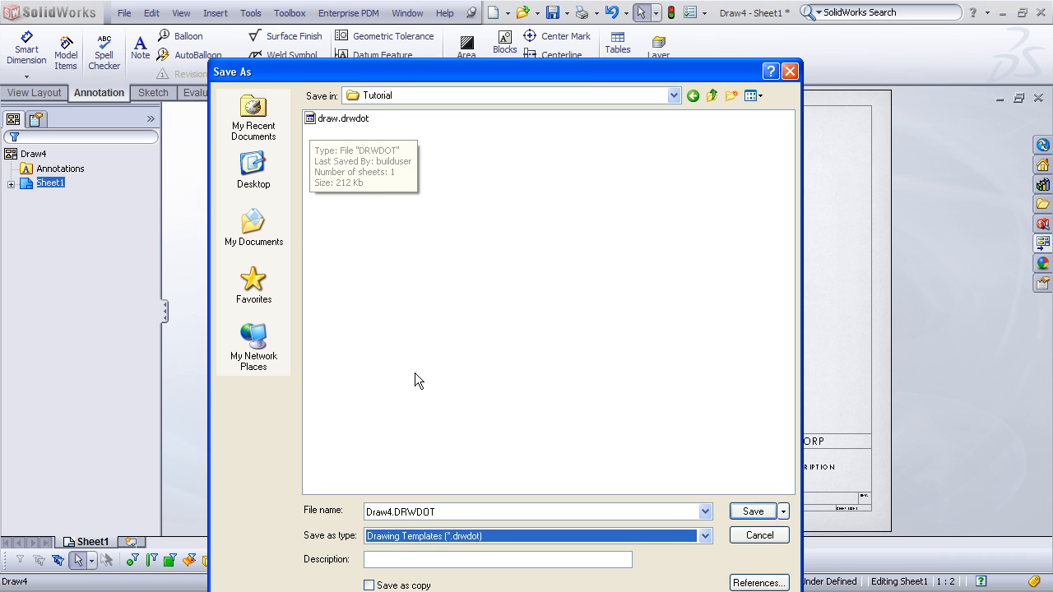
left_click(392, 513)
left_click(392, 514)
double_click(392, 513)
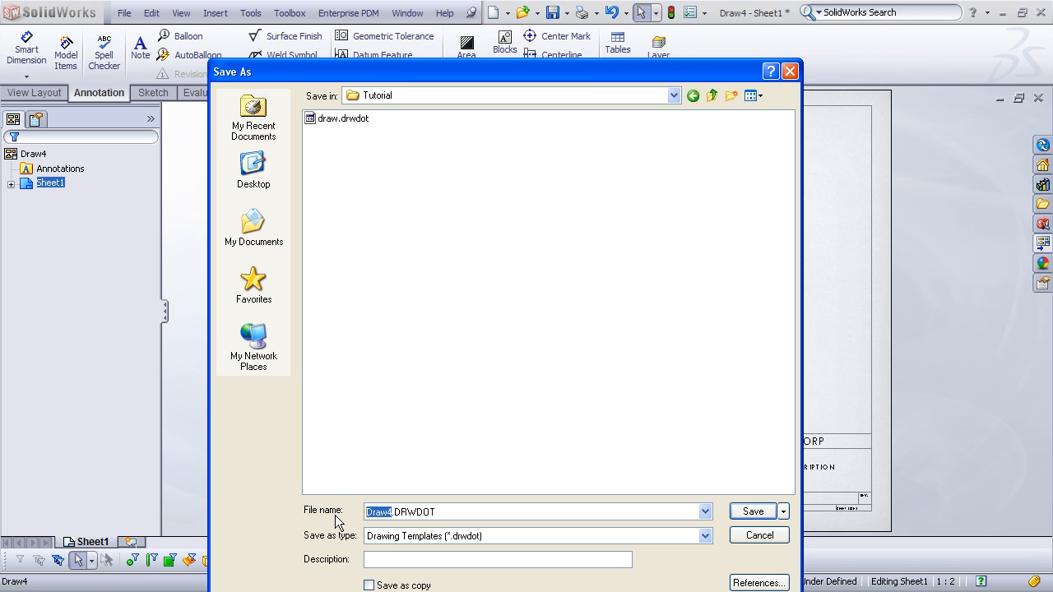
type("ANSI")
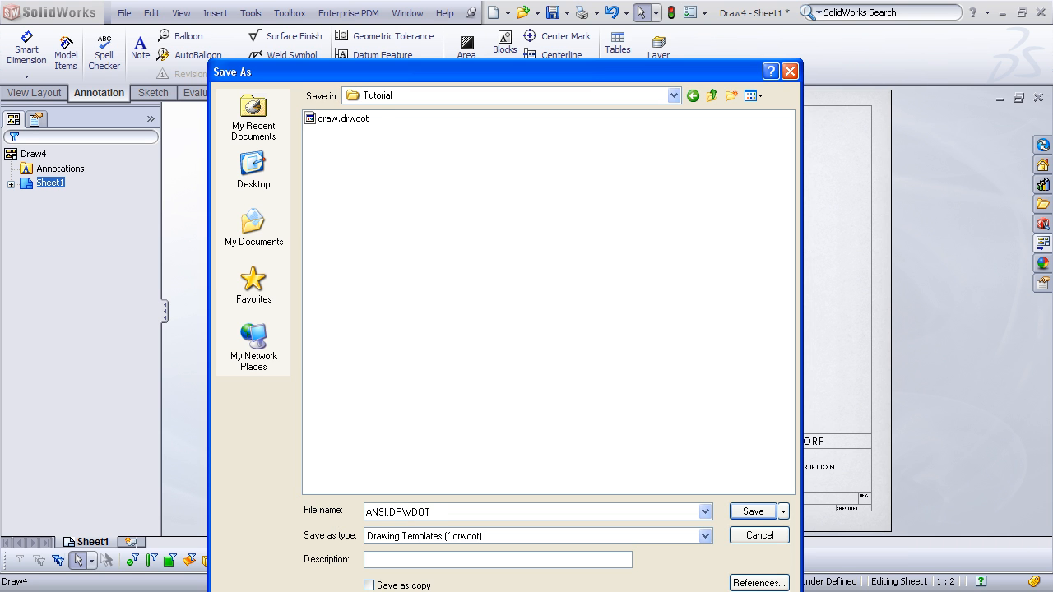
type("-IN")
left_click(755, 511)
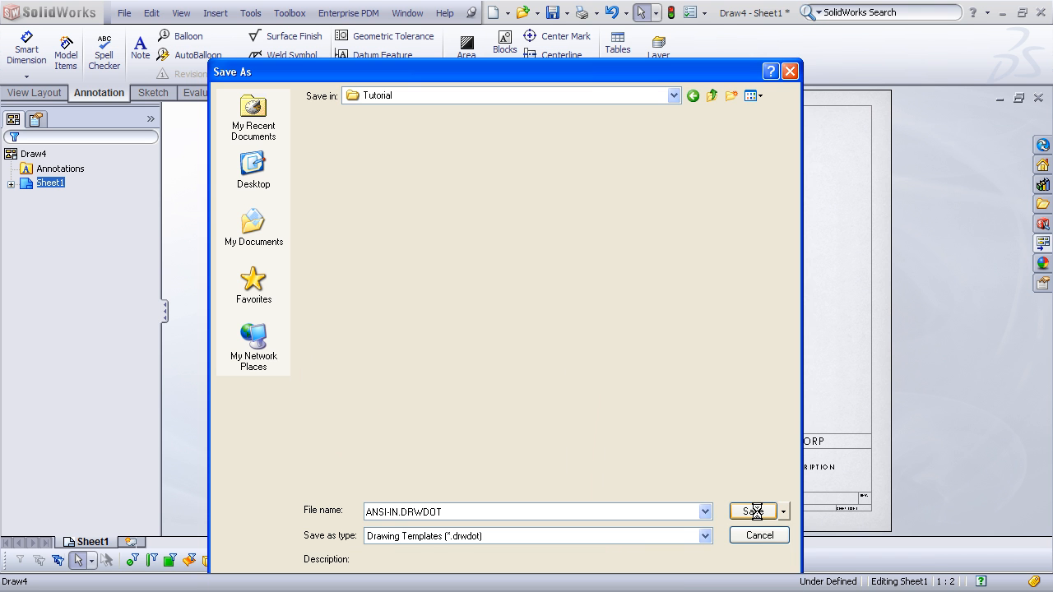
Step: Close the drawing and start a new document to bring up the template choices
left_click(1038, 97)
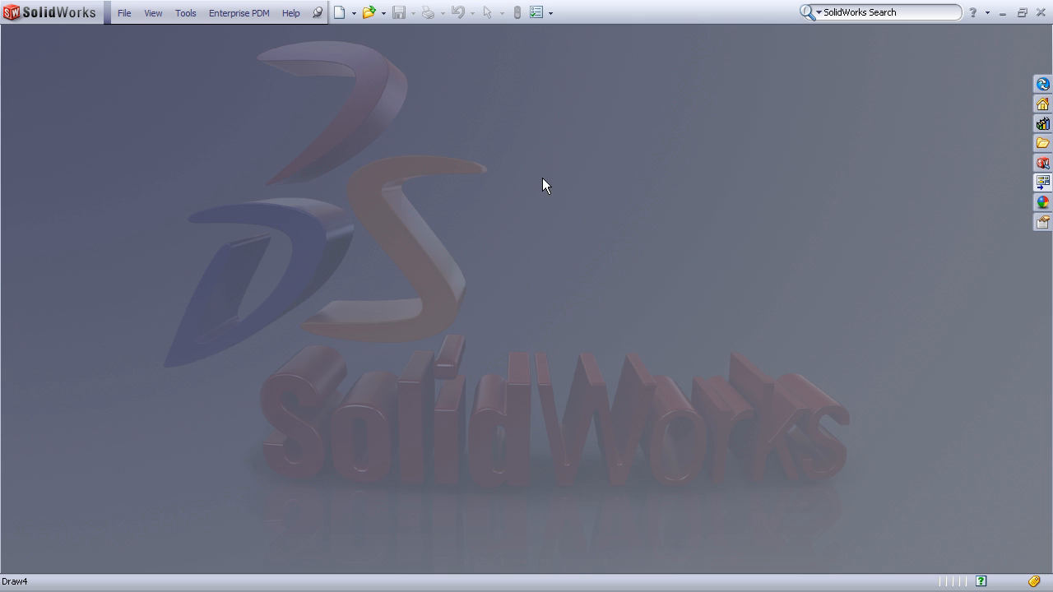
left_click(340, 14)
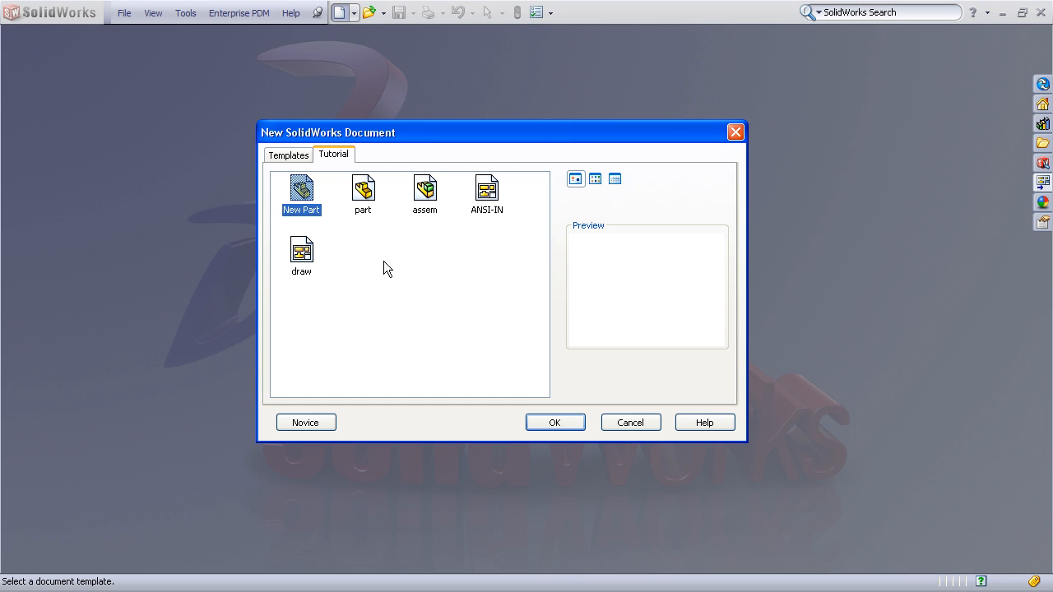